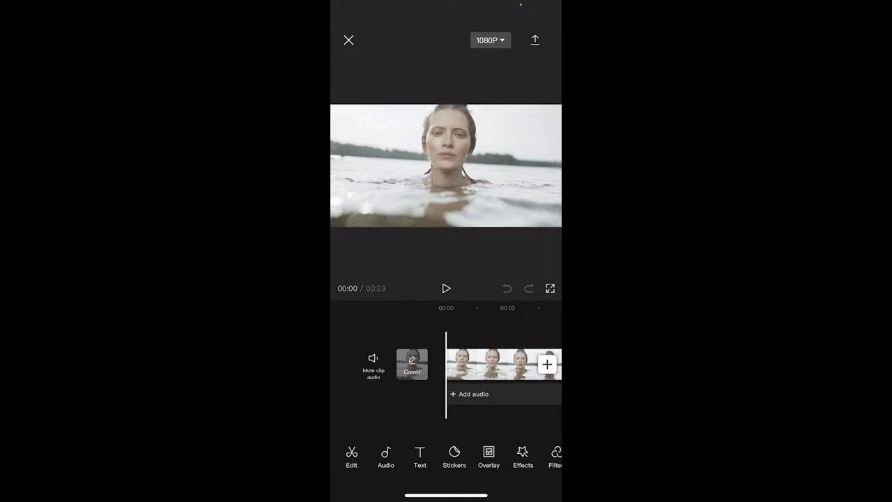
Select the lake clip on the timeline and reach the Effects menu for it
{"action": "left_click", "coordinate": [386, 456]}
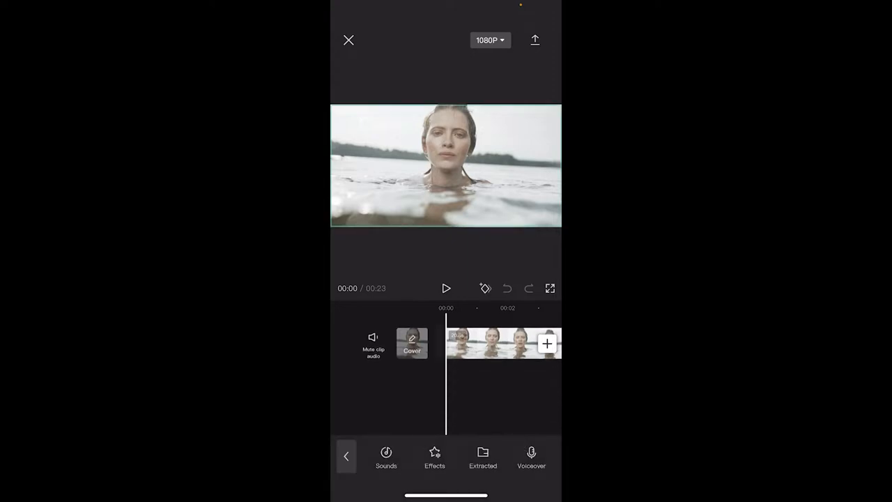
{"action": "left_click", "coordinate": [495, 343]}
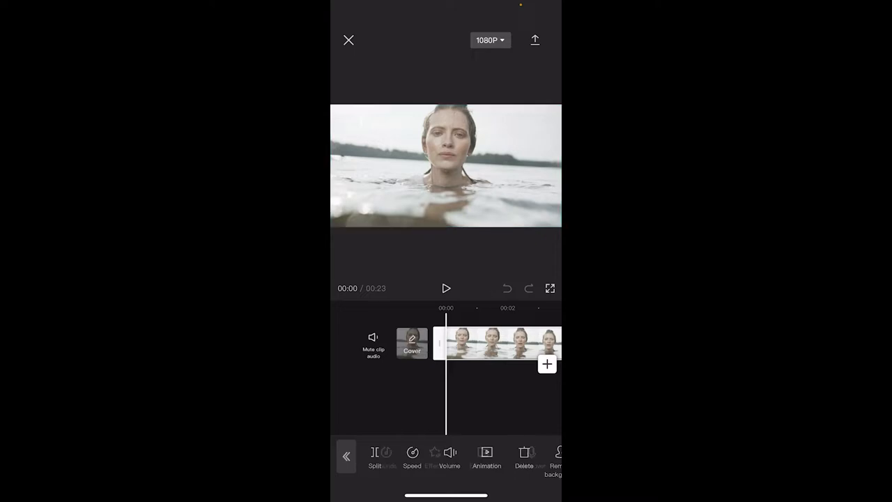
{"action": "left_click", "coordinate": [346, 455]}
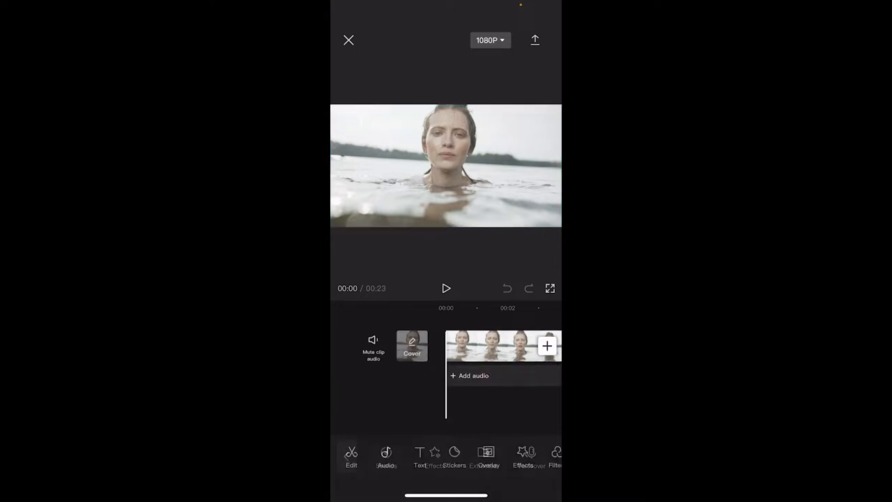
{"action": "left_click", "coordinate": [522, 456]}
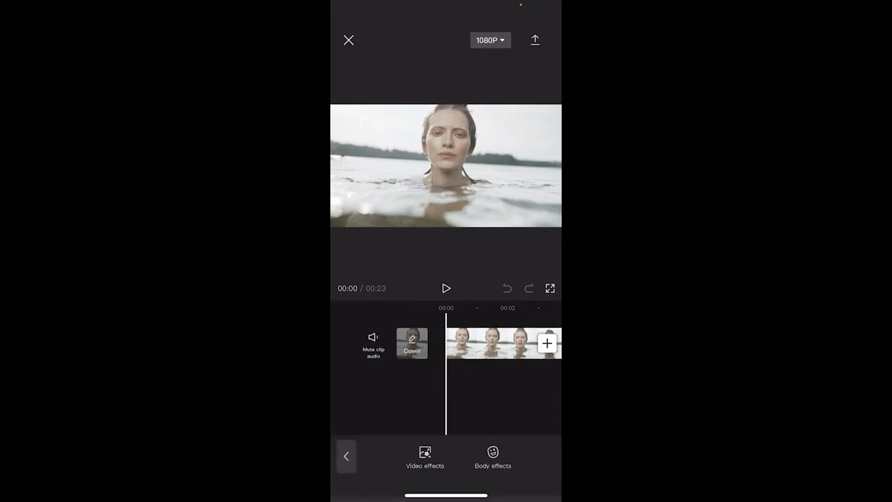
Apply the Sharpen effect from the Retro category of video effects to the clip
{"action": "left_click", "coordinate": [424, 457]}
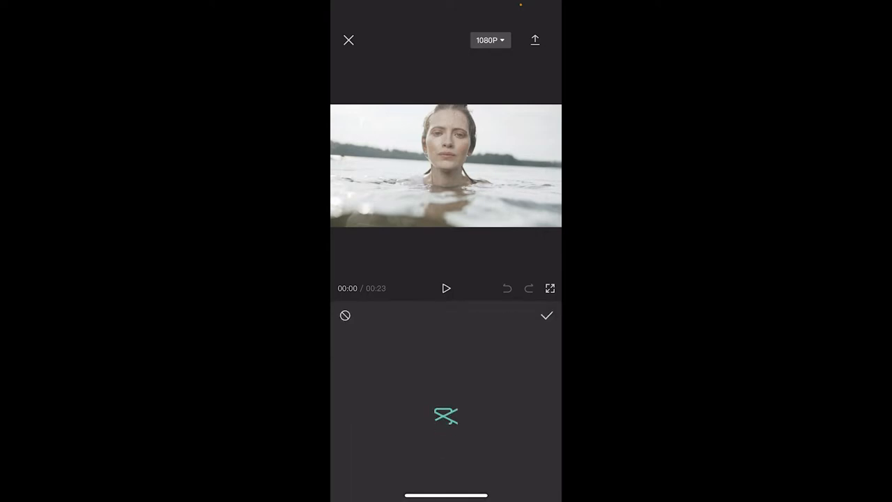
{"action": "scroll", "coordinate": [446, 315], "scroll_direction": "right", "scroll_amount": 5}
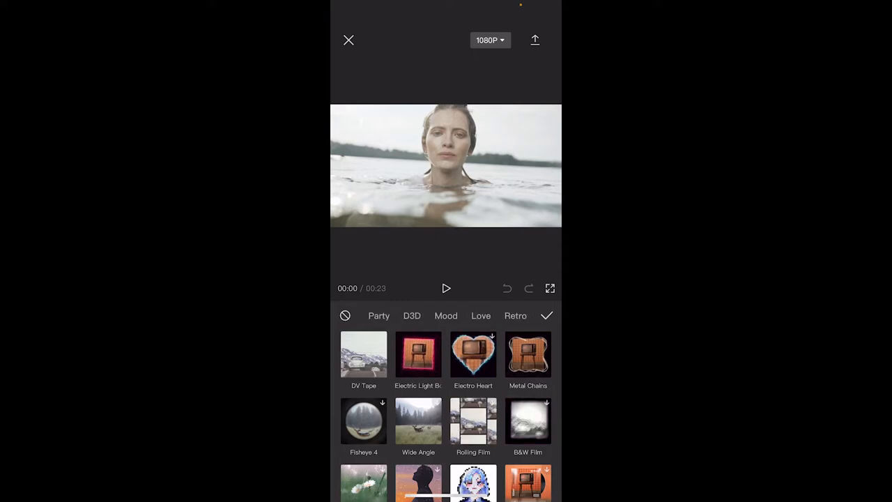
{"action": "scroll", "coordinate": [446, 316], "scroll_direction": "right", "scroll_amount": 3}
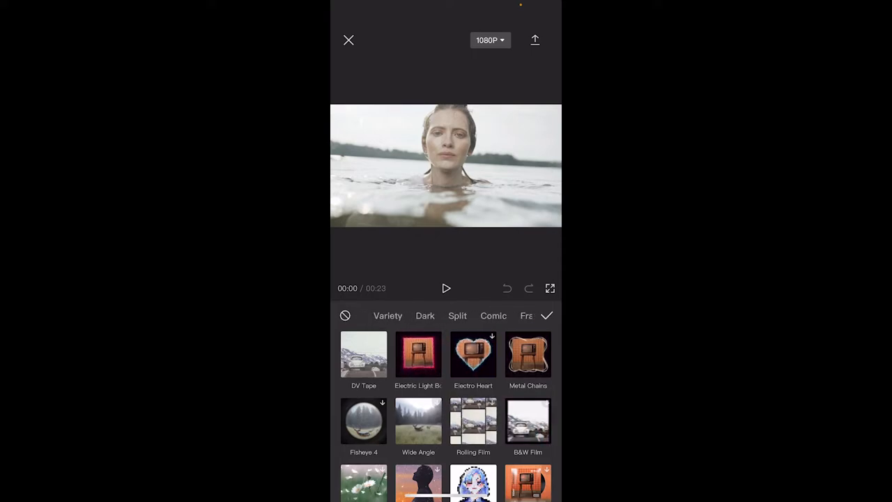
{"action": "scroll", "coordinate": [446, 316], "scroll_direction": "left", "scroll_amount": 4}
{"action": "left_click", "coordinate": [504, 315]}
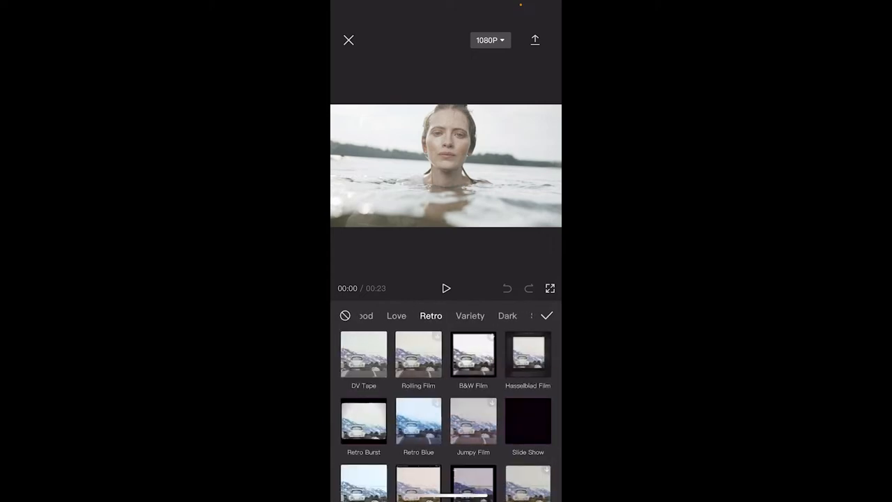
{"action": "scroll", "coordinate": [446, 418], "scroll_direction": "down", "scroll_amount": 3}
{"action": "scroll", "coordinate": [446, 418], "scroll_direction": "down", "scroll_amount": 10}
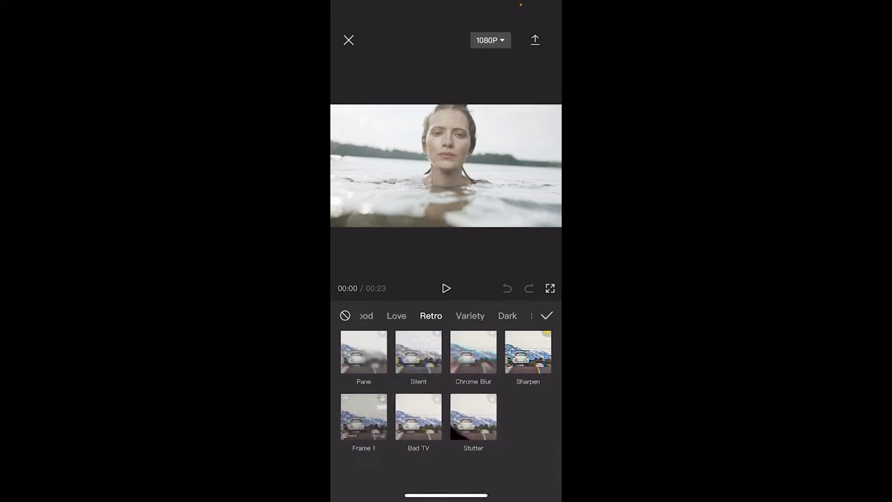
{"action": "left_click", "coordinate": [527, 353]}
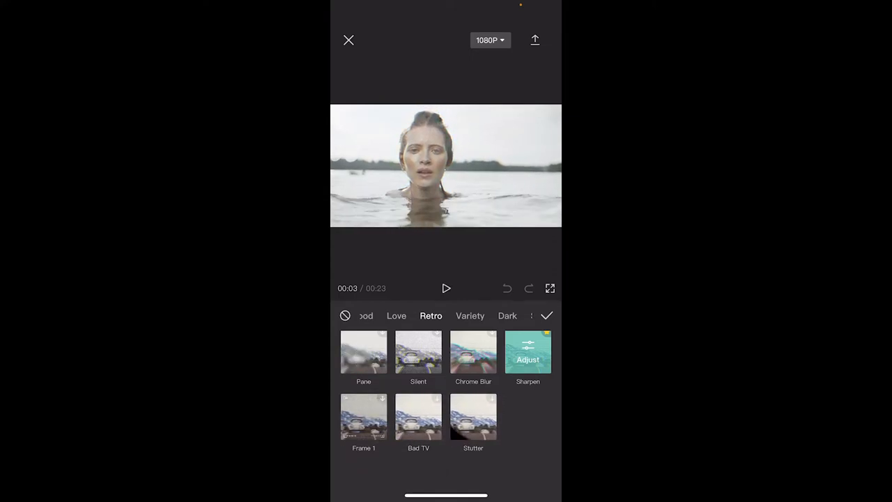
{"action": "left_click", "coordinate": [473, 417]}
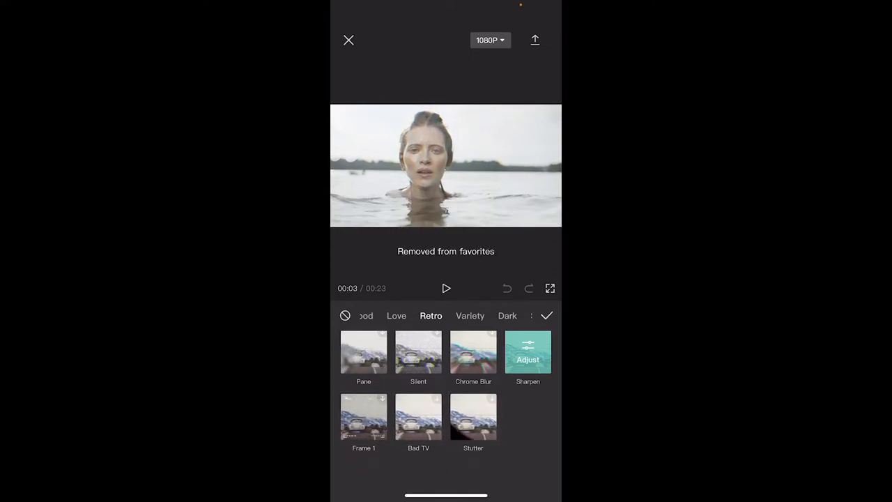
Lower the Sharpen effect's intensity to about 71 and confirm it on the clip
{"action": "left_click", "coordinate": [528, 352]}
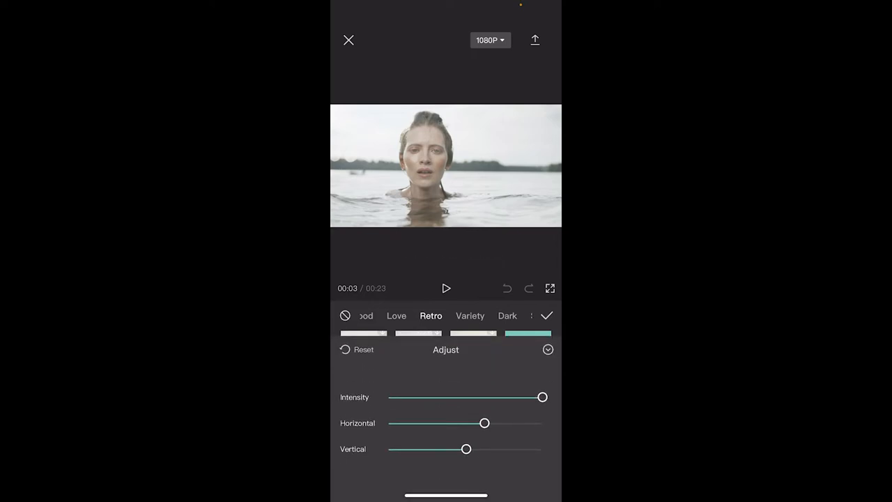
{"action": "left_click_drag", "start_coordinate": [543, 396], "coordinate": [500, 397]}
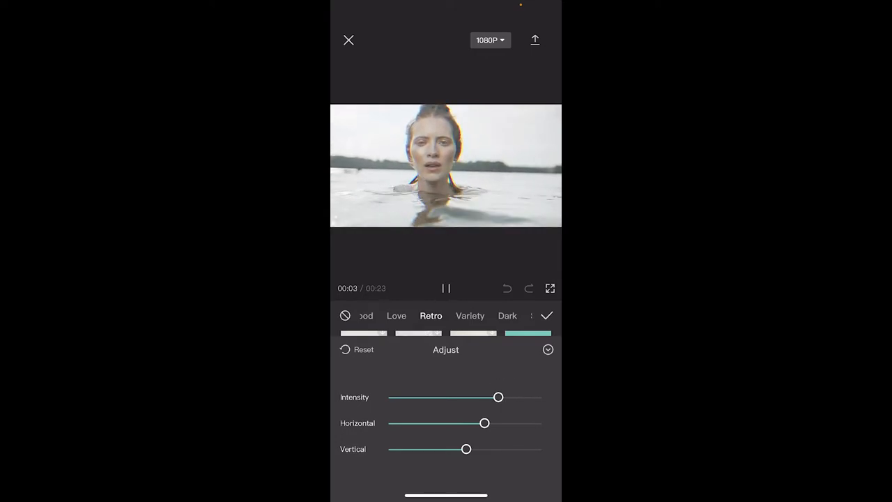
{"action": "left_click", "coordinate": [547, 349]}
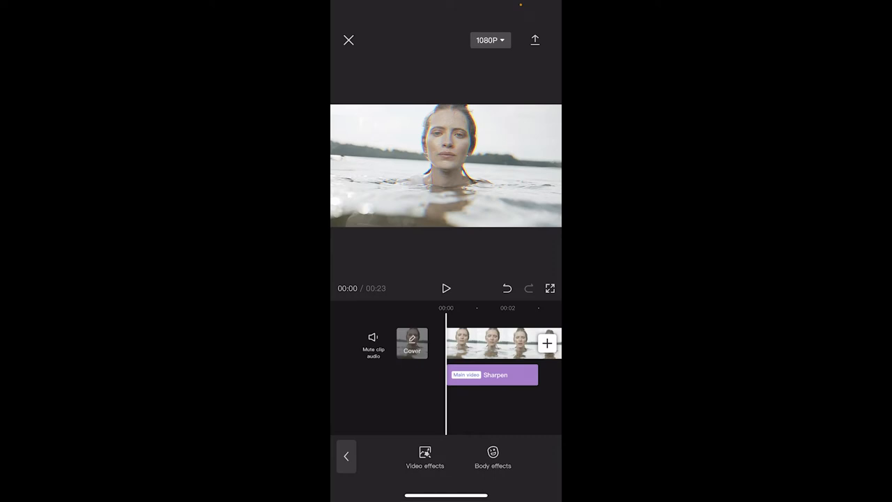
Raise the export resolution to 2K/4K at 30 fps and turn Smart HDR on
{"action": "left_click", "coordinate": [489, 39]}
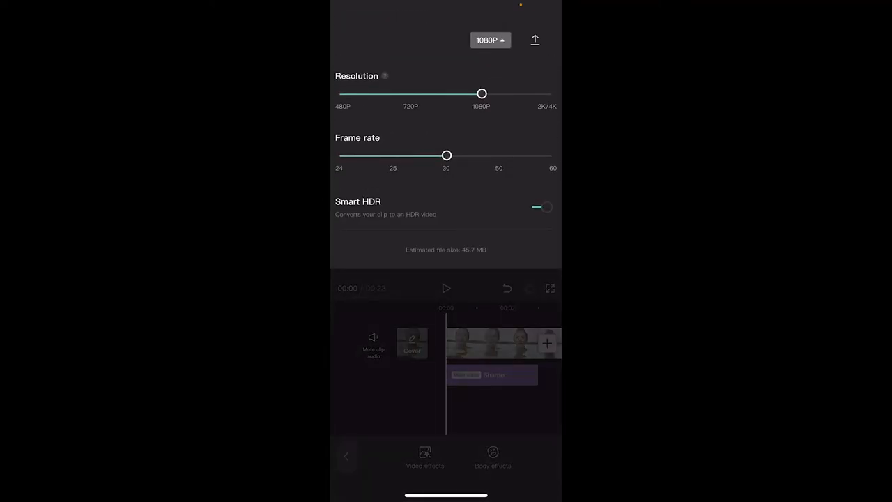
{"action": "left_click_drag", "start_coordinate": [481, 93], "coordinate": [552, 93]}
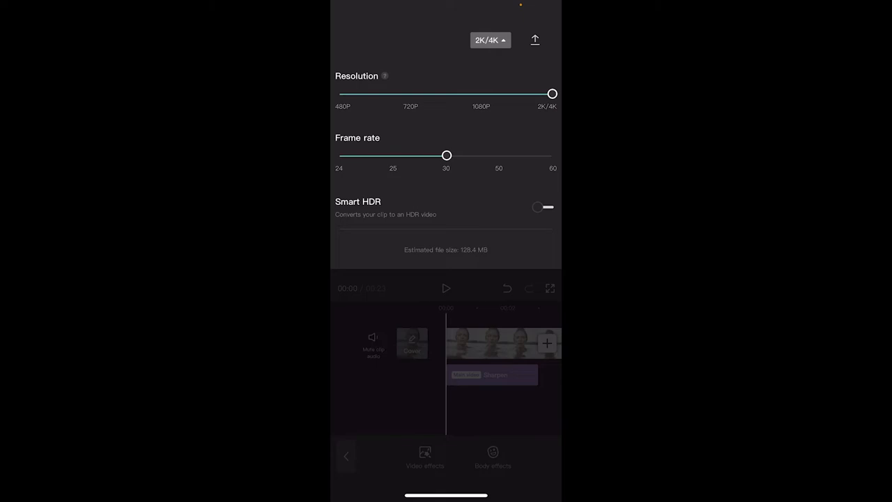
{"action": "left_click", "coordinate": [544, 207]}
Start exporting the Sharpen-enhanced lake clip and let the progress run
{"action": "left_click", "coordinate": [536, 40]}
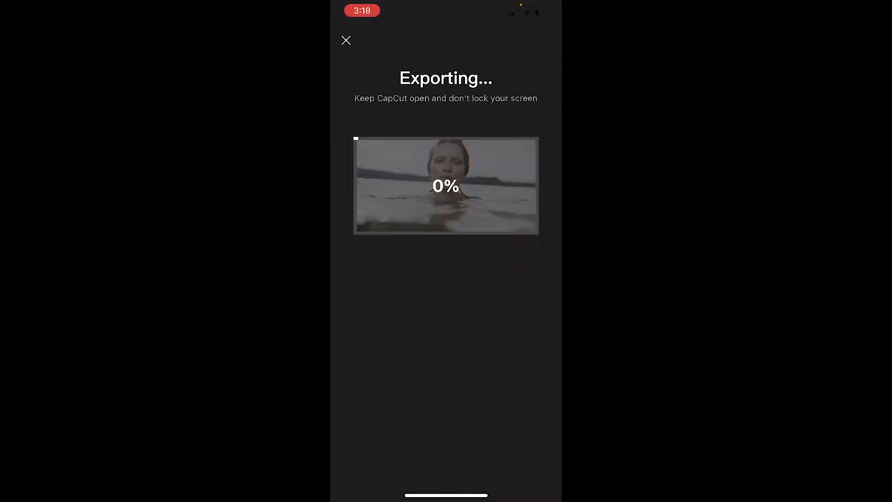